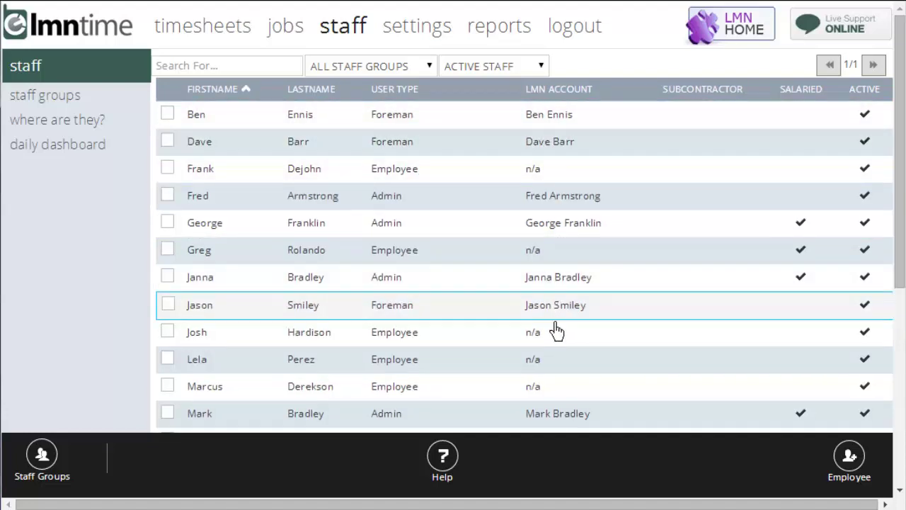
# After briefly viewing one employee's details, sort the staff list by LASTNAME in ascending order
pyautogui.click(511, 316)
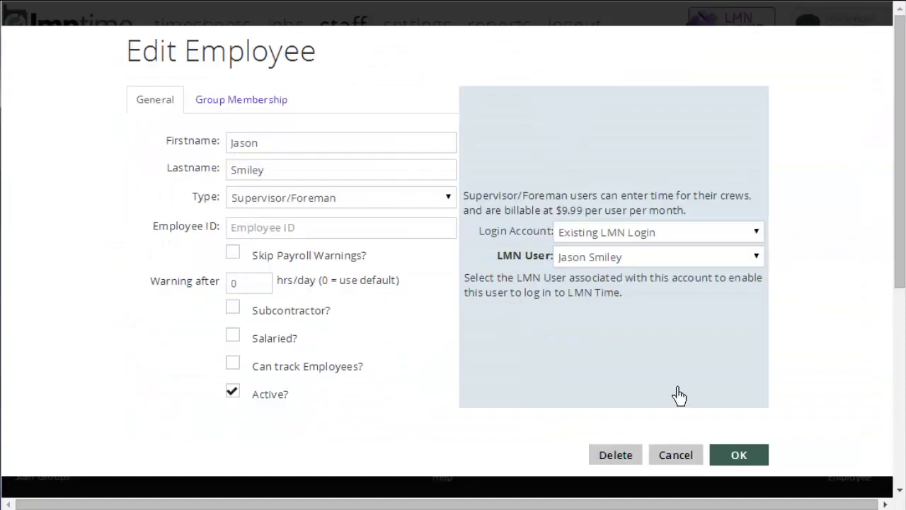
pyautogui.click(675, 457)
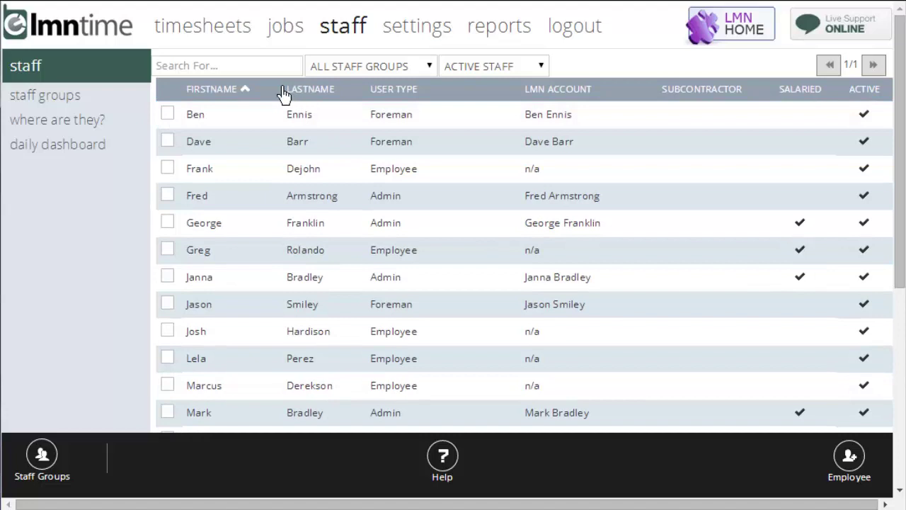
pyautogui.click(327, 97)
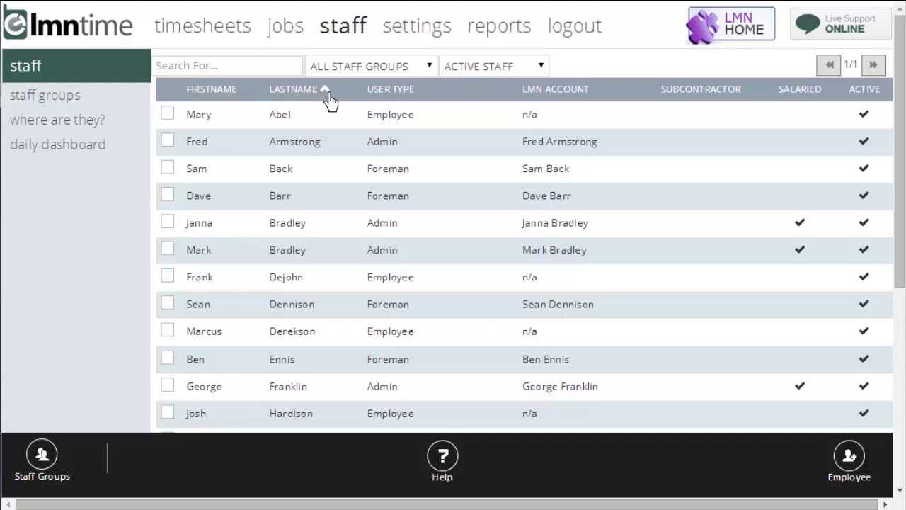
pyautogui.click(327, 96)
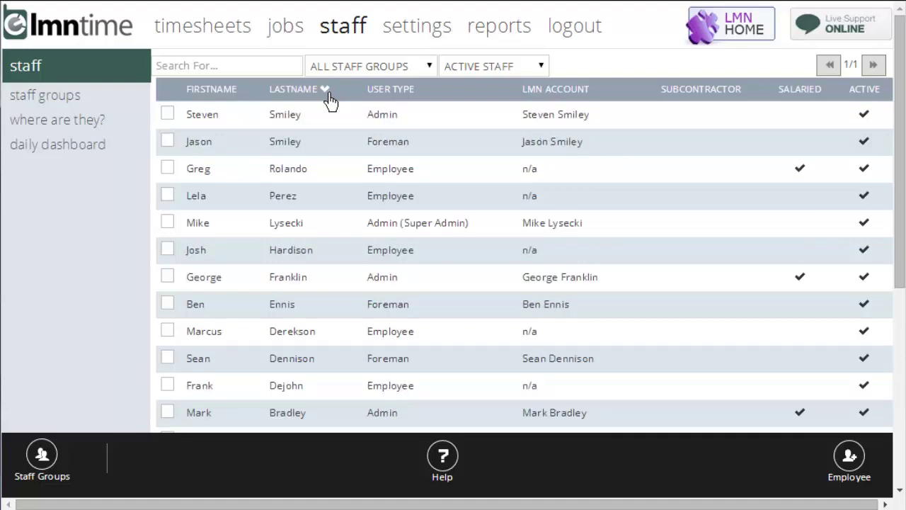
pyautogui.click(328, 97)
pyautogui.click(328, 96)
pyautogui.click(328, 96)
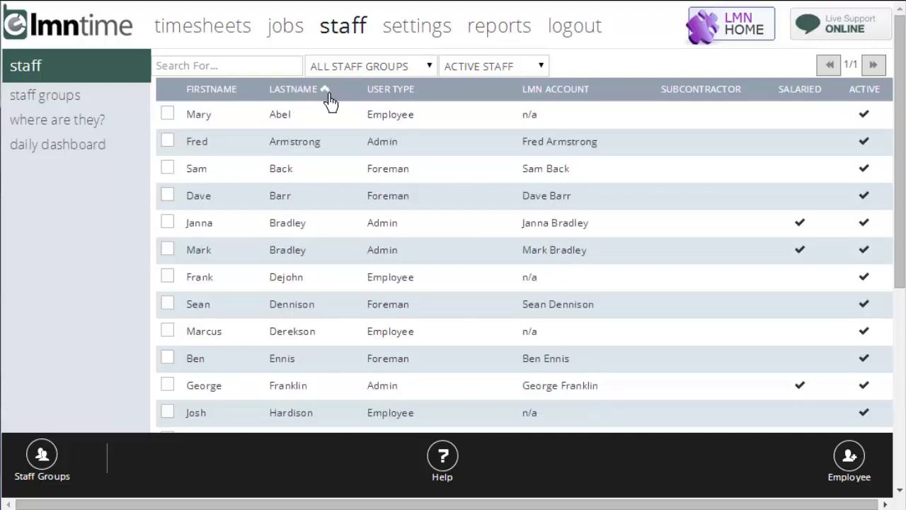
pyautogui.click(329, 96)
pyautogui.click(328, 96)
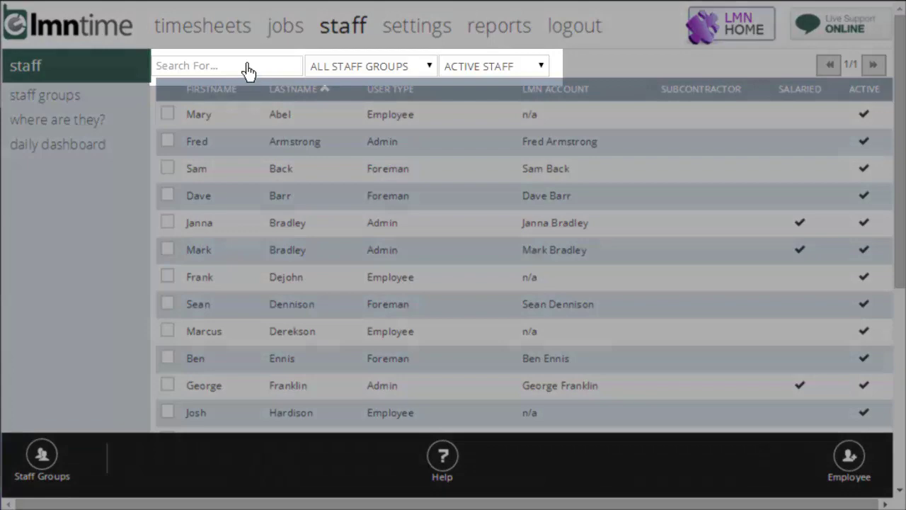
pyautogui.click(248, 69)
pyautogui.write('ennis')
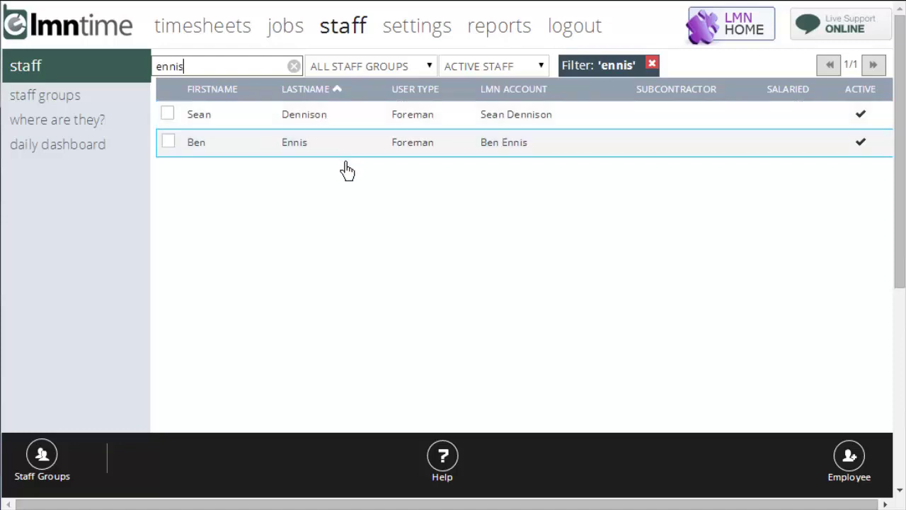
pyautogui.click(652, 65)
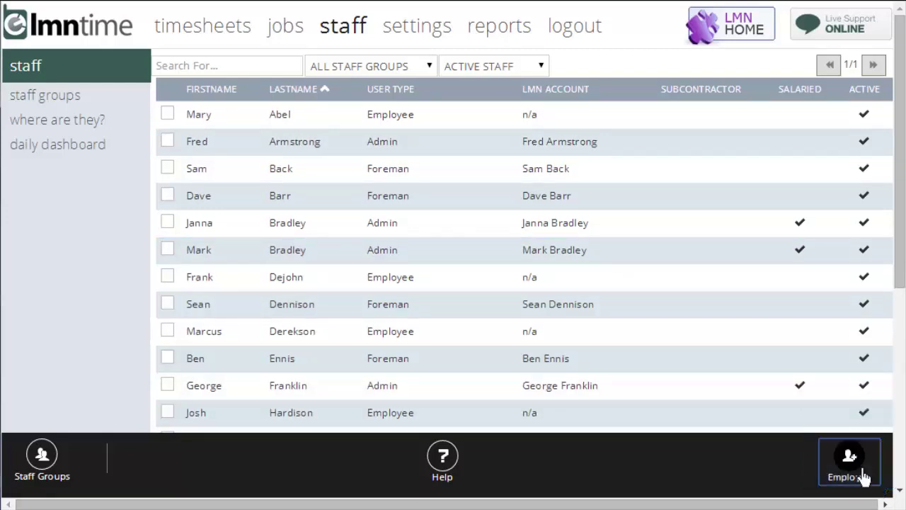
# Start an Add Employee record with the new hire's first and last name filled in
pyautogui.click(847, 468)
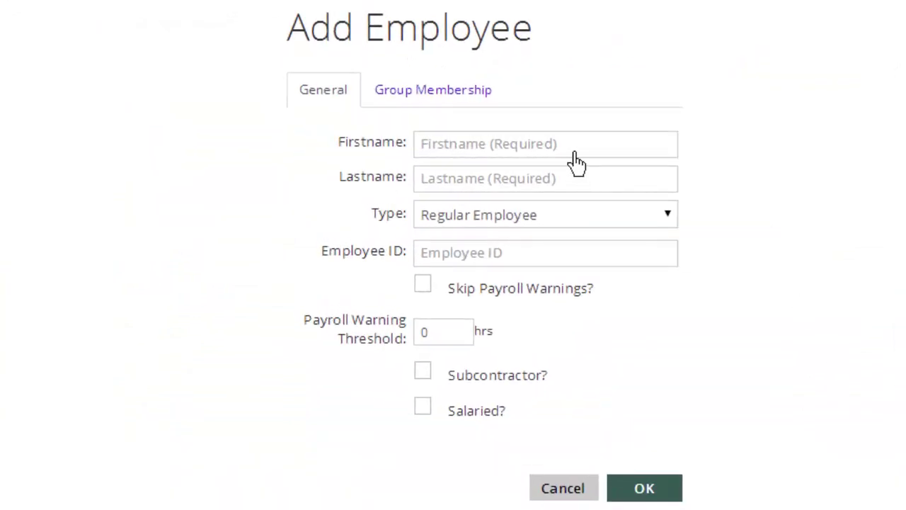
pyautogui.click(564, 150)
pyautogui.press('Tab')
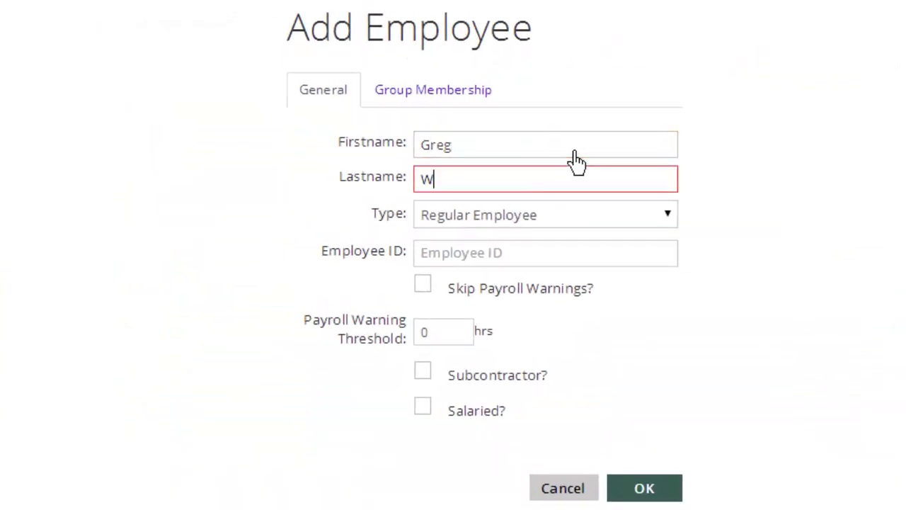
pyautogui.click(566, 219)
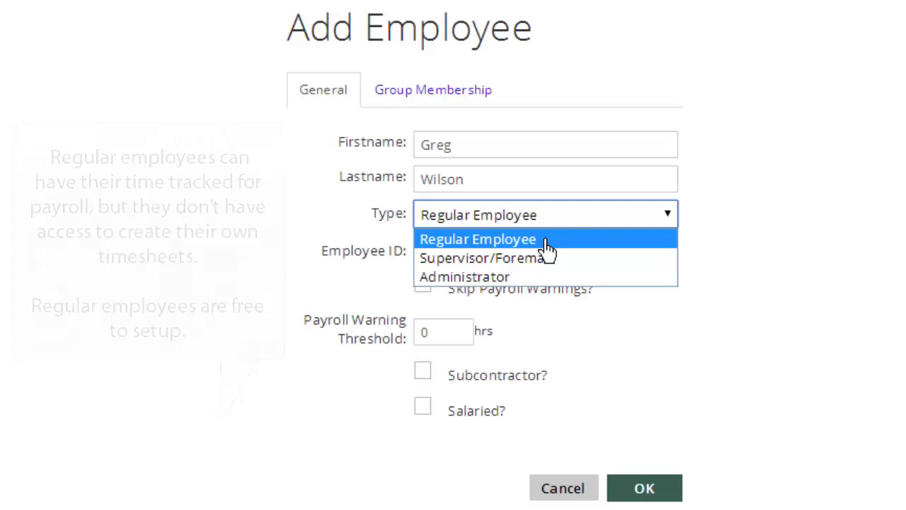
# Set the employee type to Supervisor/Foreman and the login account to New Login
pyautogui.click(567, 263)
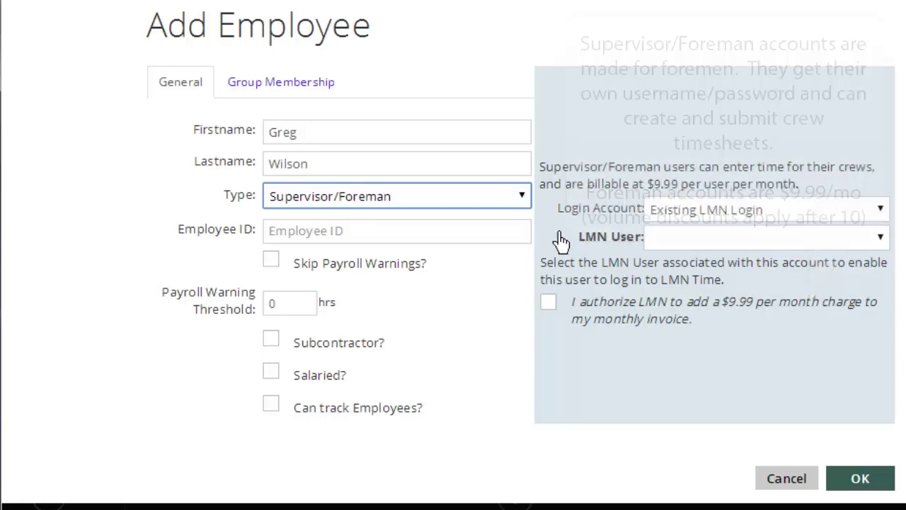
pyautogui.click(692, 211)
pyautogui.click(705, 249)
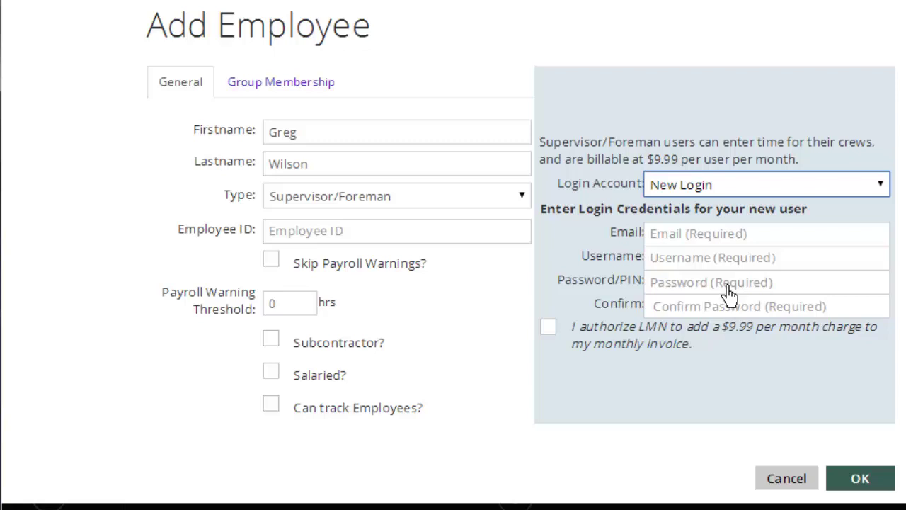
# Change the employee type to Administrator, then to Regular Employee
pyautogui.click(522, 201)
pyautogui.click(459, 255)
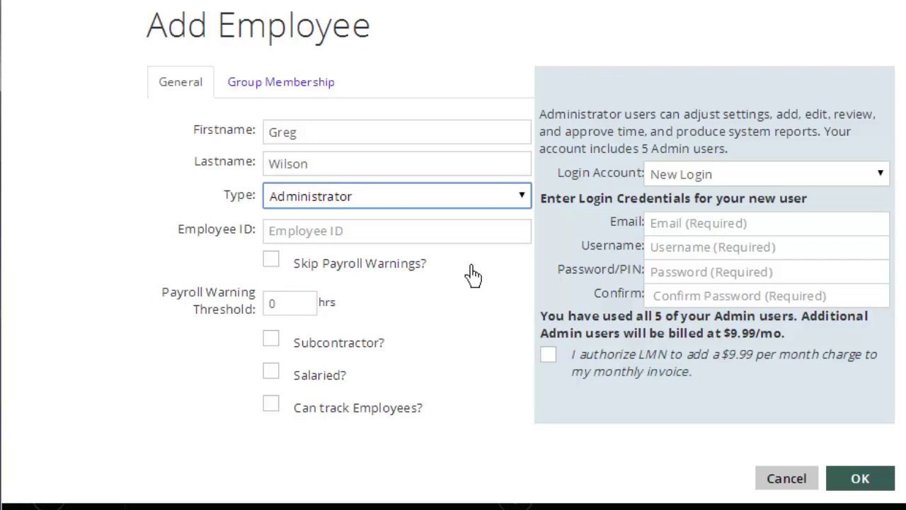
pyautogui.click(425, 200)
# Set the employee type to Regular Employee and move on to the Employee ID field
pyautogui.click(426, 216)
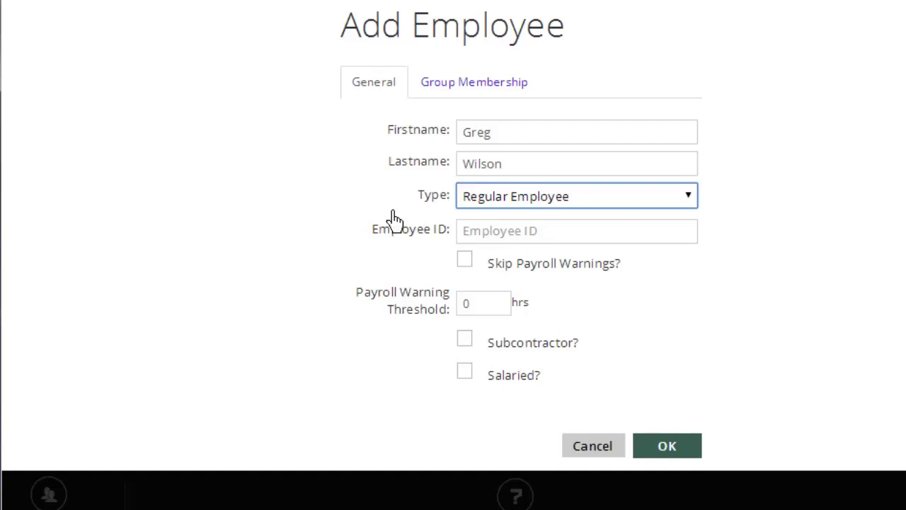
pyautogui.press('Tab')
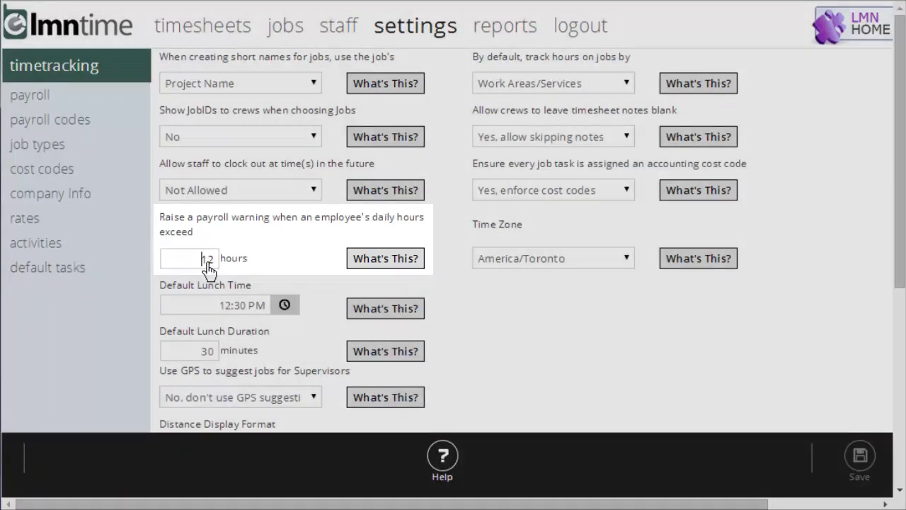
# Select the 12-hour daily payroll warning value in the timetracking settings
pyautogui.doubleClick(209, 259)
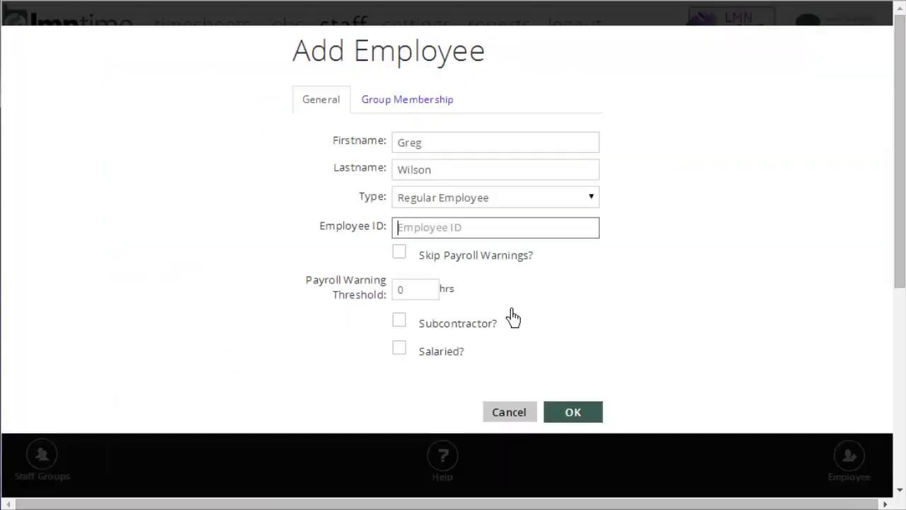
# Set the payroll warning threshold to 0 hours, leaving skip payroll warnings unchecked
pyautogui.click(493, 262)
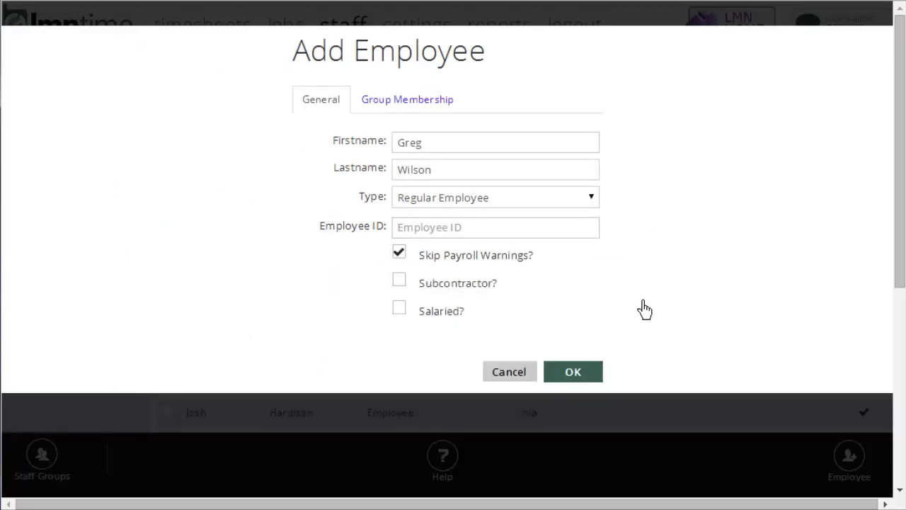
pyautogui.click(509, 268)
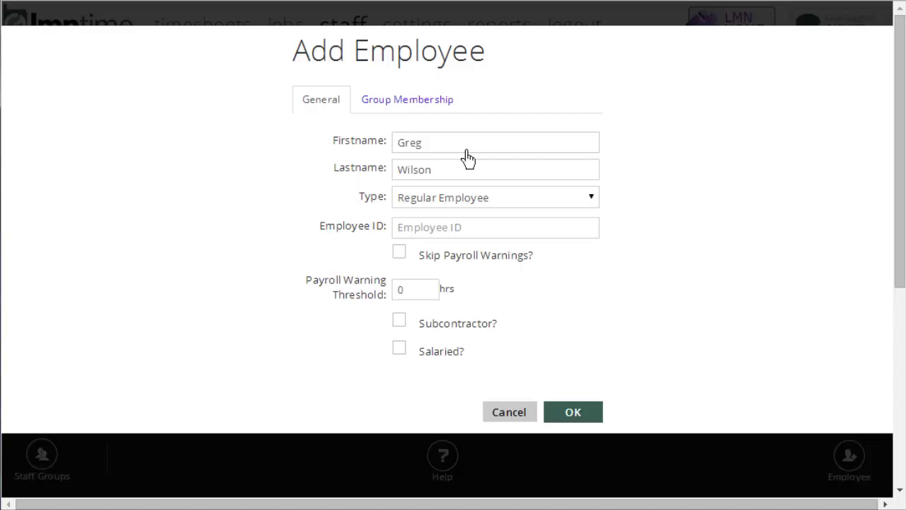
pyautogui.click(395, 295)
pyautogui.write('15')
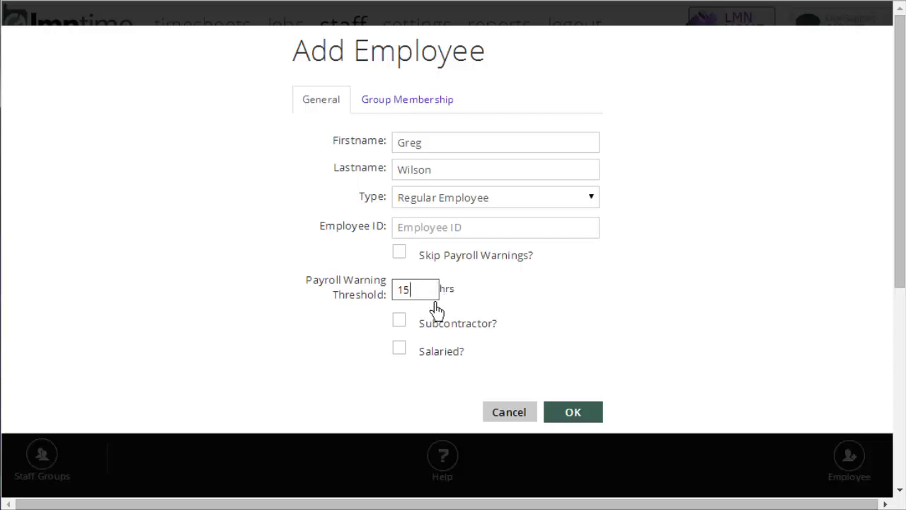
pyautogui.moveTo(433, 298); pyautogui.dragTo(370, 293)
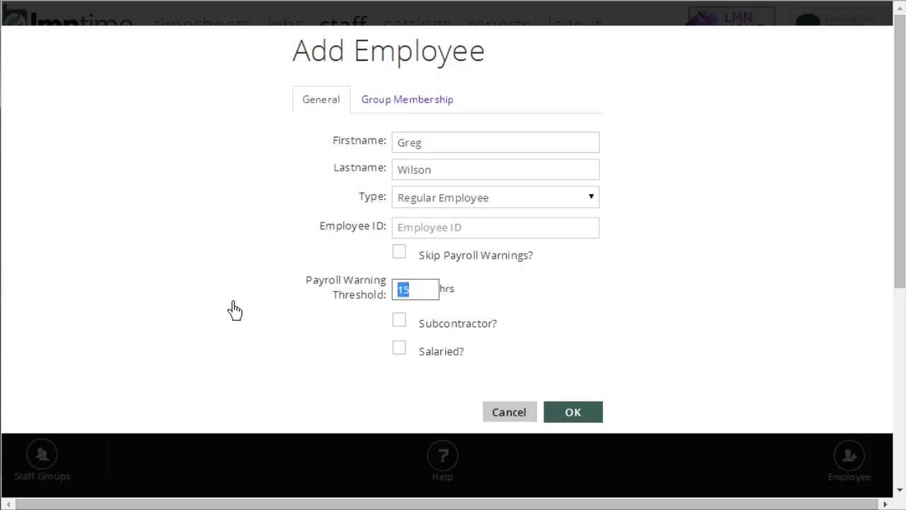
pyautogui.write('0')
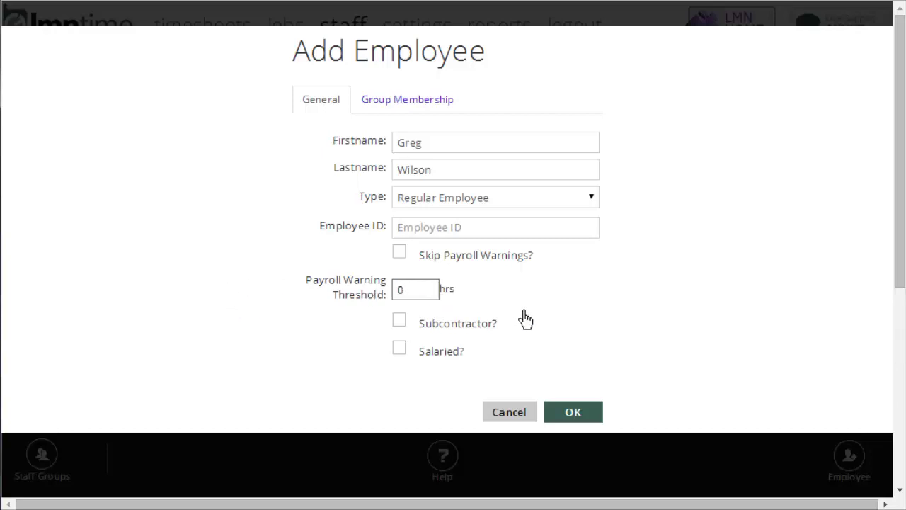
# Toggle the skip-warnings, subcontractor and salaried checkboxes, leaving all three unchecked
pyautogui.click(499, 256)
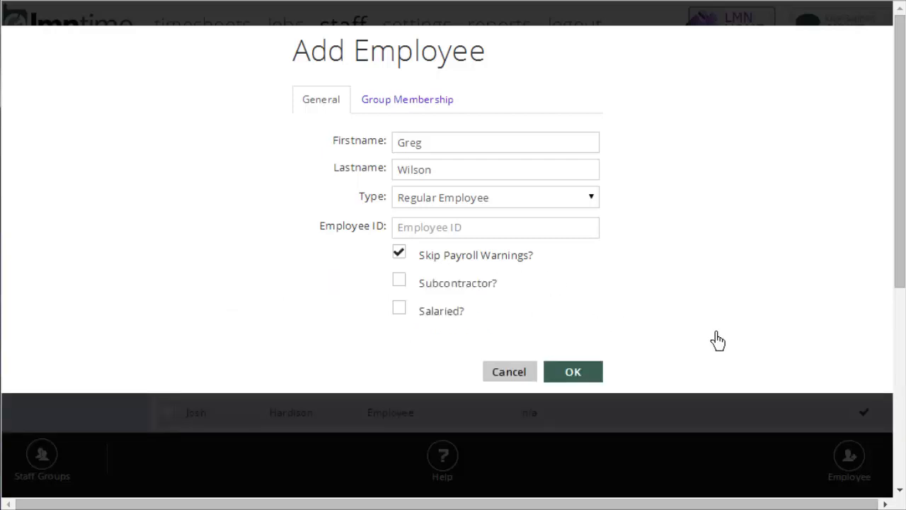
pyautogui.click(511, 263)
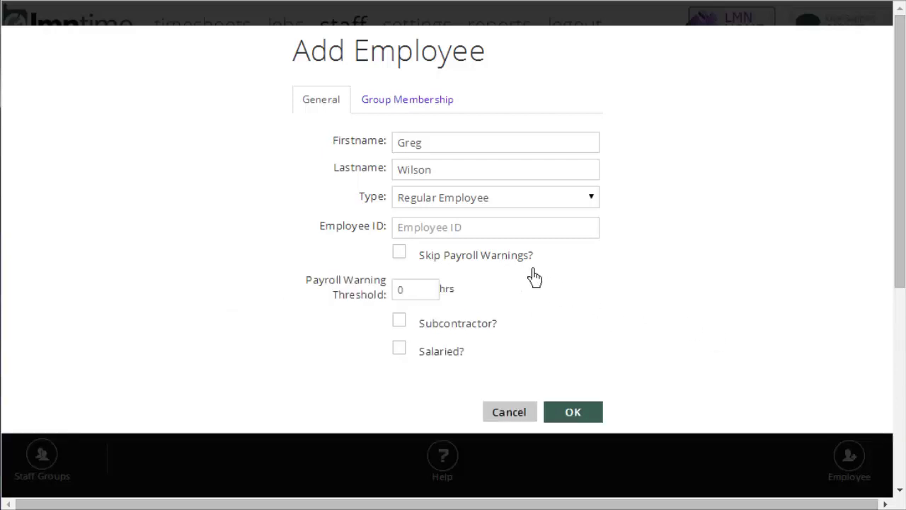
pyautogui.click(489, 330)
pyautogui.click(488, 330)
pyautogui.click(489, 329)
pyautogui.click(496, 331)
pyautogui.click(451, 361)
pyautogui.click(450, 360)
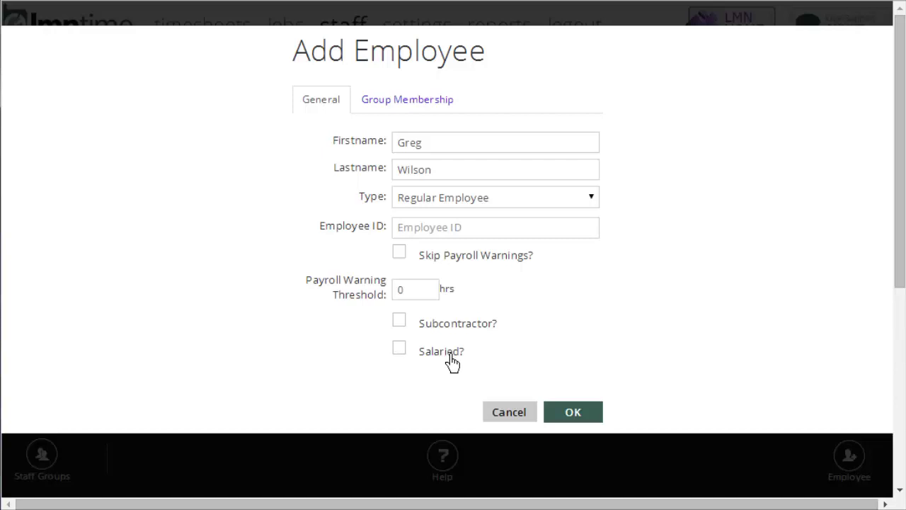
# On the Group Membership tab, check the Construction and Drivers groups
pyautogui.click(410, 108)
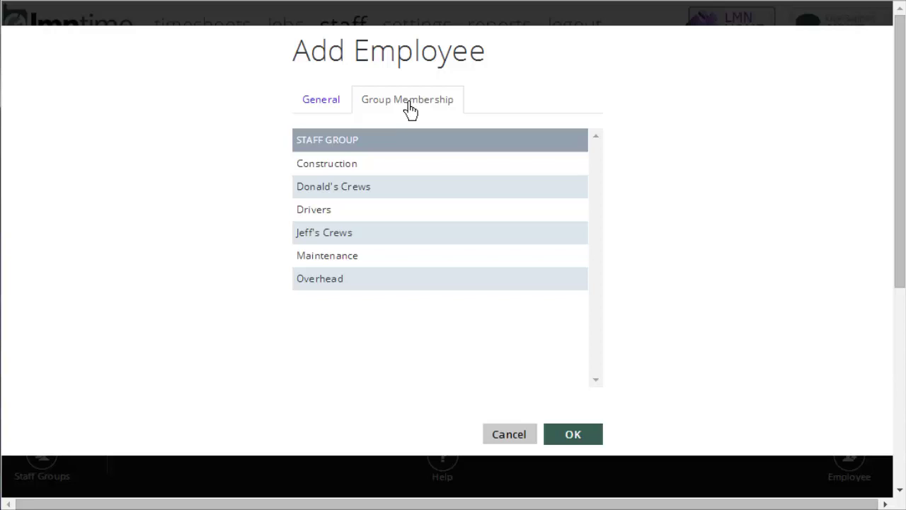
pyautogui.click(397, 171)
pyautogui.click(547, 219)
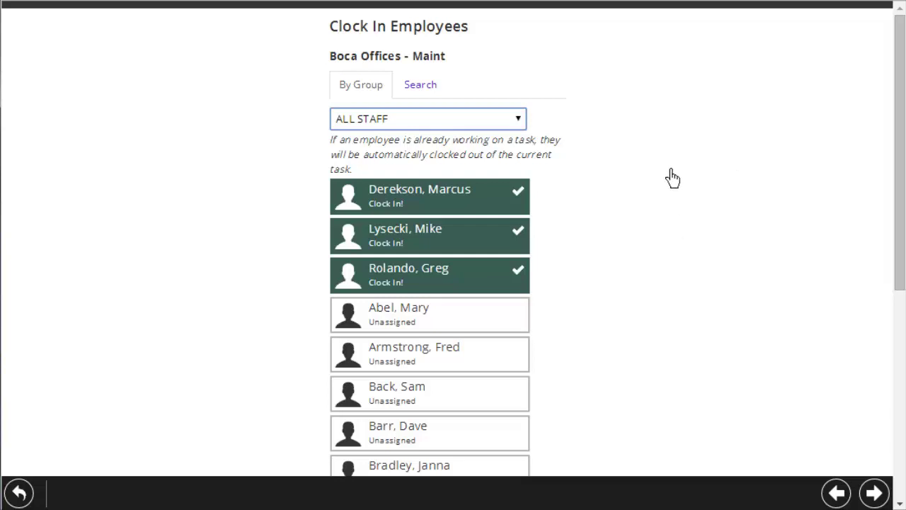
pyautogui.scroll(-5, 672, 177)
pyautogui.scroll(-5, 672, 177)
pyautogui.click(457, 121)
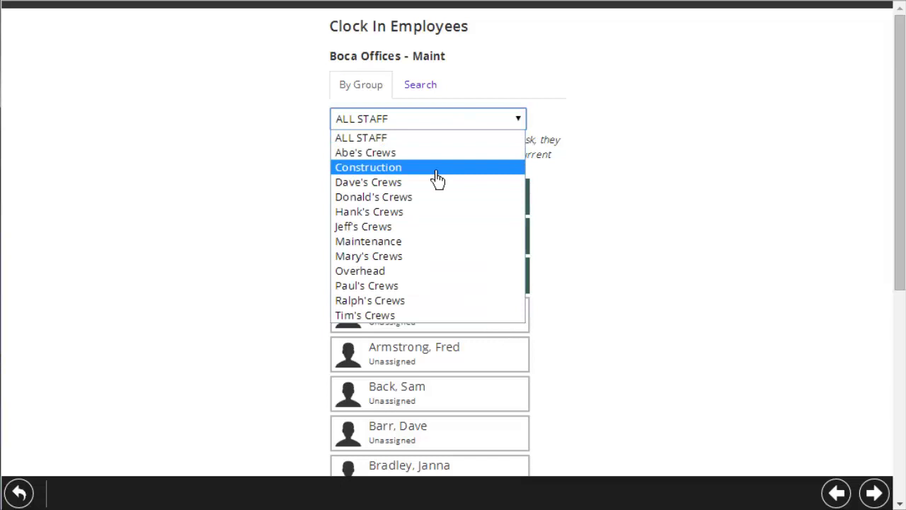
pyautogui.click(436, 168)
pyautogui.scroll(-3, 697, 227)
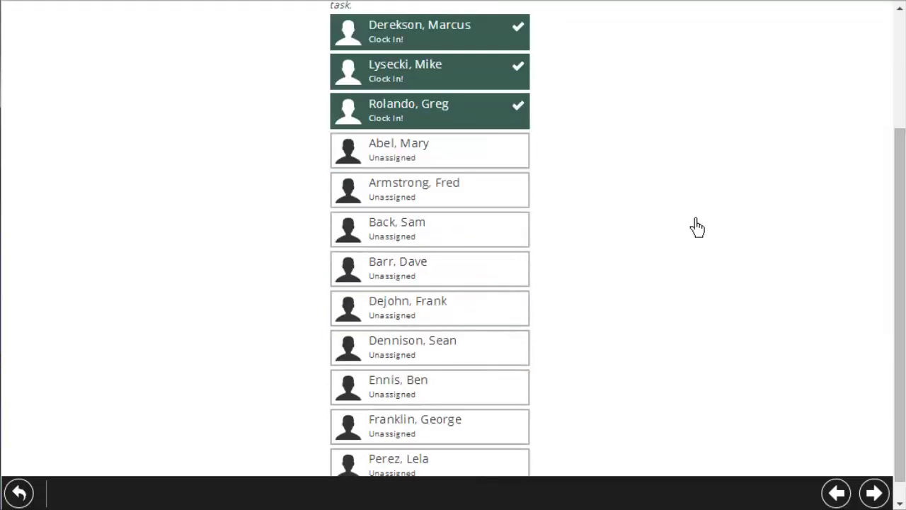
pyautogui.scroll(3, 697, 227)
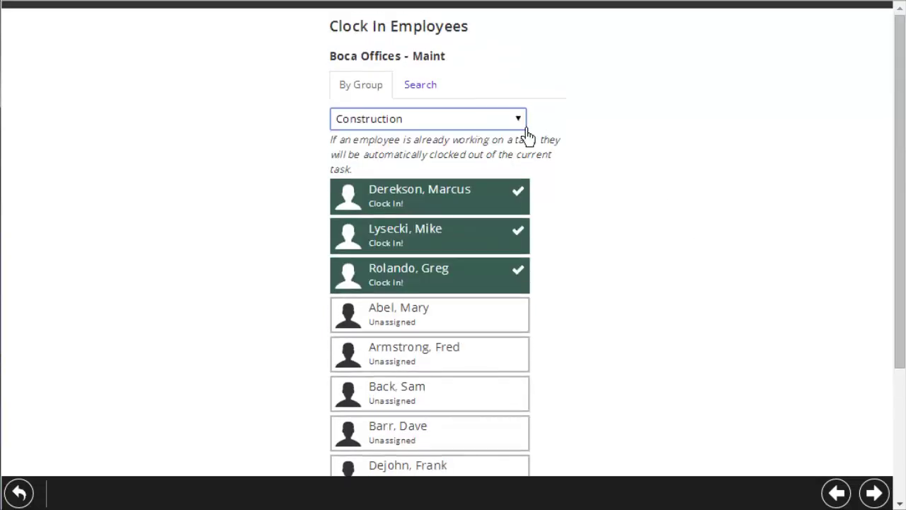
pyautogui.click(469, 125)
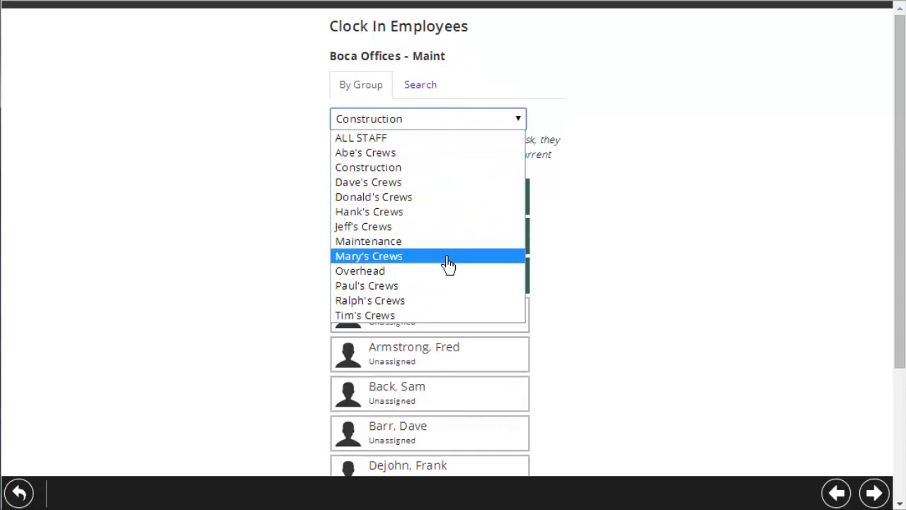
pyautogui.click(443, 241)
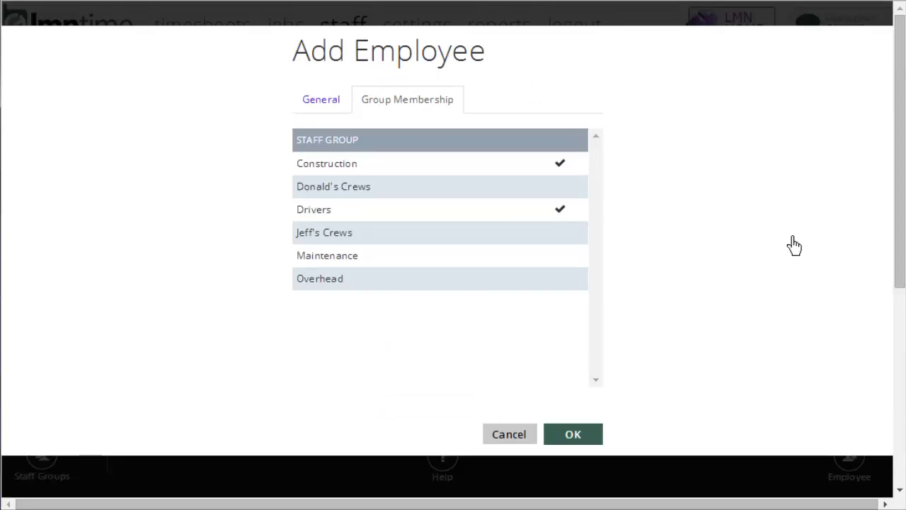
# Save the new employee, then select three staff members in the staff list
pyautogui.click(599, 444)
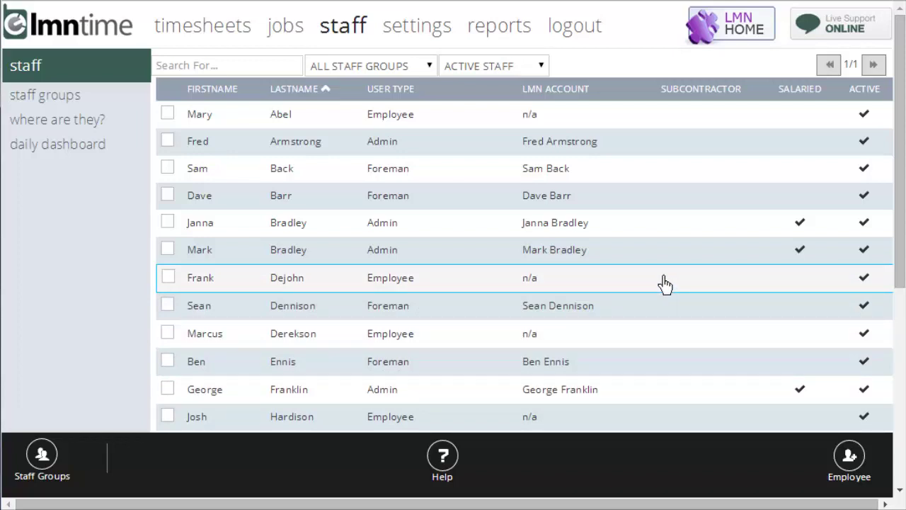
pyautogui.click(170, 197)
pyautogui.click(170, 277)
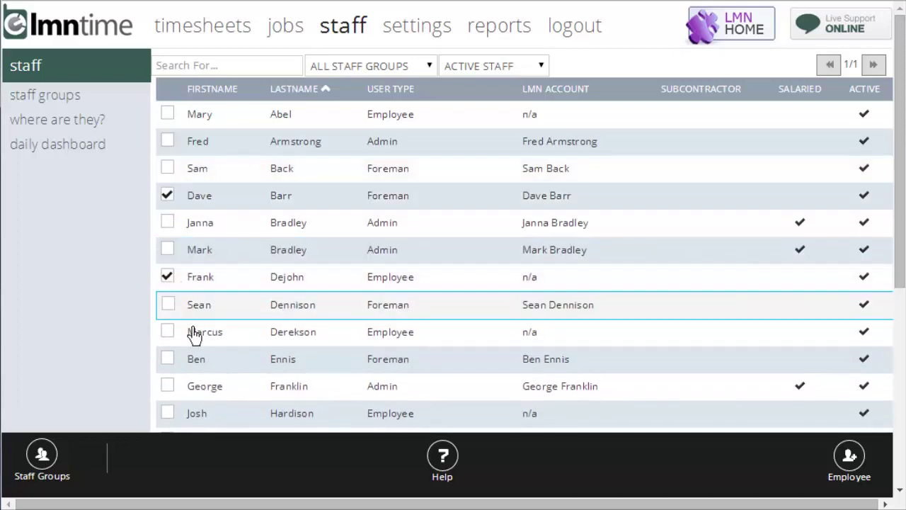
pyautogui.click(169, 305)
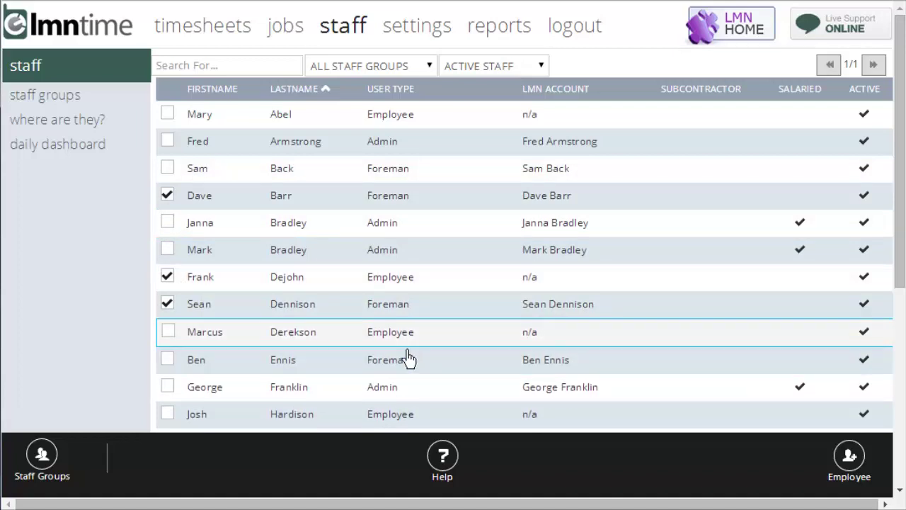
# Add the three selected staff members to the Drivers staff group
pyautogui.click(44, 459)
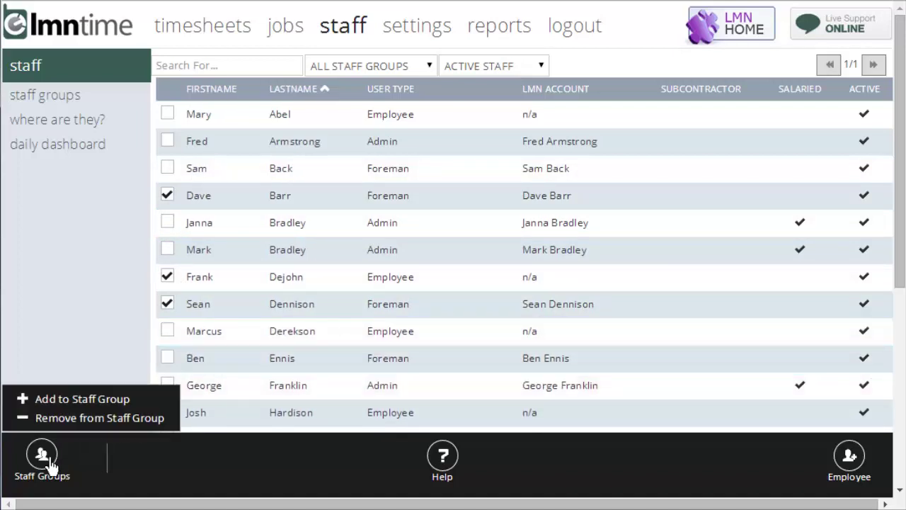
pyautogui.click(83, 409)
pyautogui.click(433, 102)
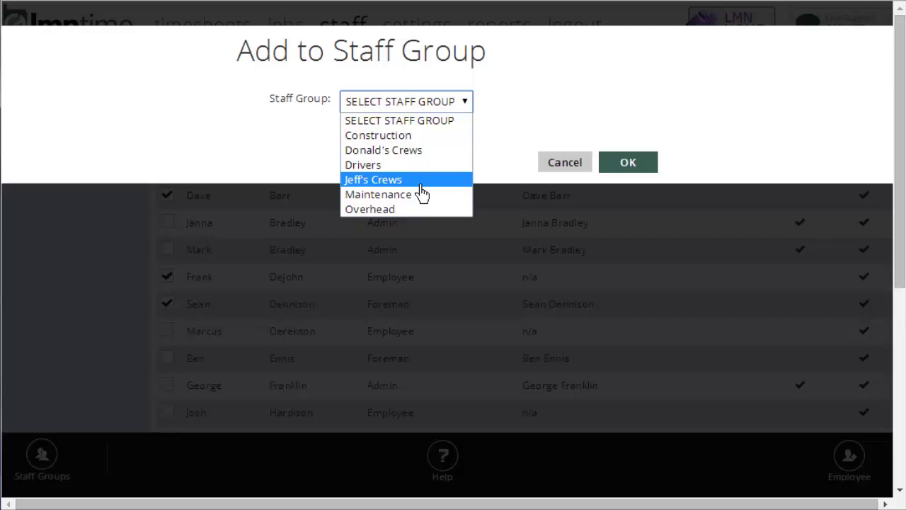
pyautogui.click(409, 167)
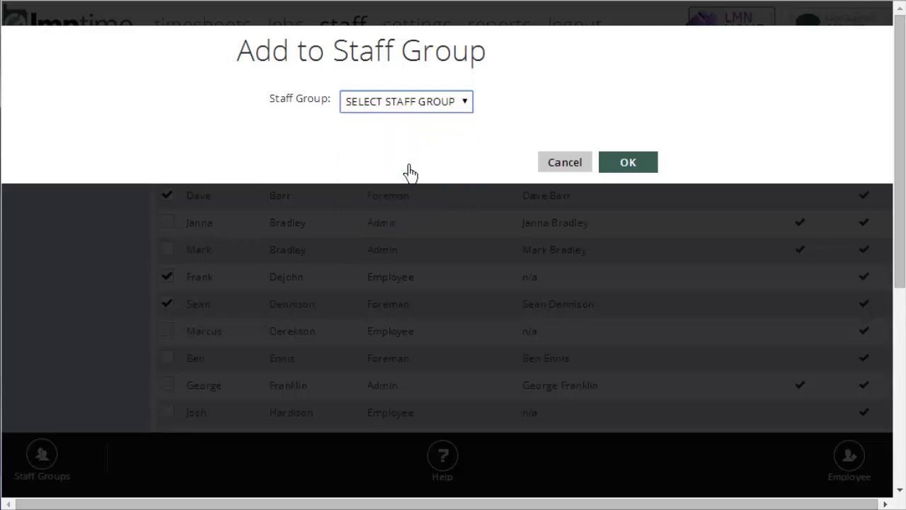
pyautogui.click(651, 169)
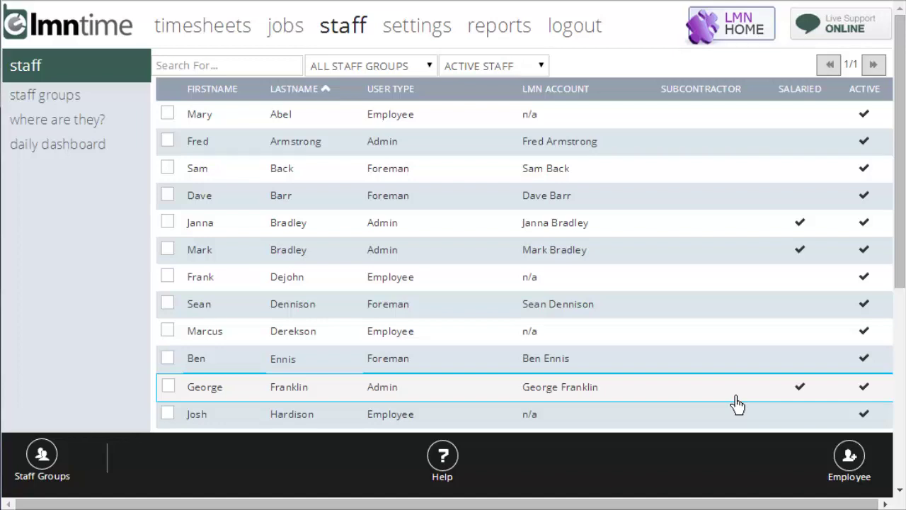
# Pick Drivers in the ALL STAFF GROUPS filter so the staff list shows only drivers
pyautogui.click(429, 66)
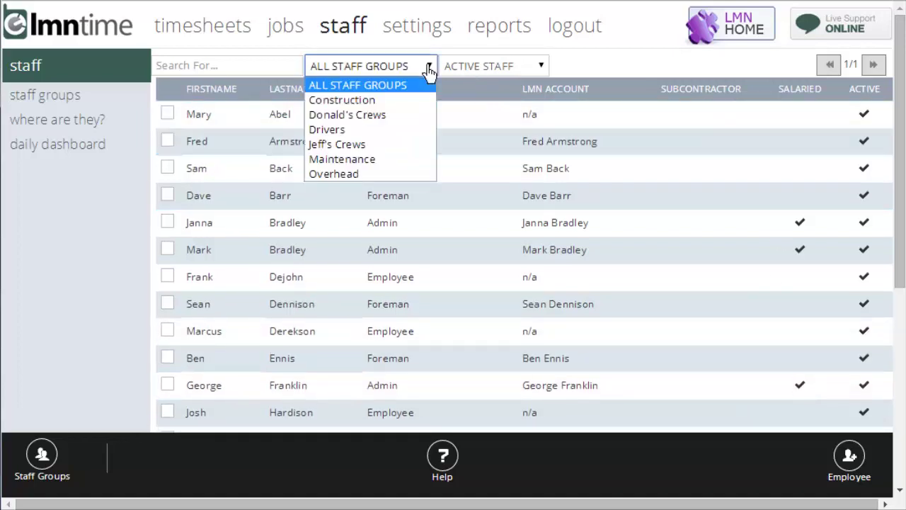
pyautogui.click(407, 130)
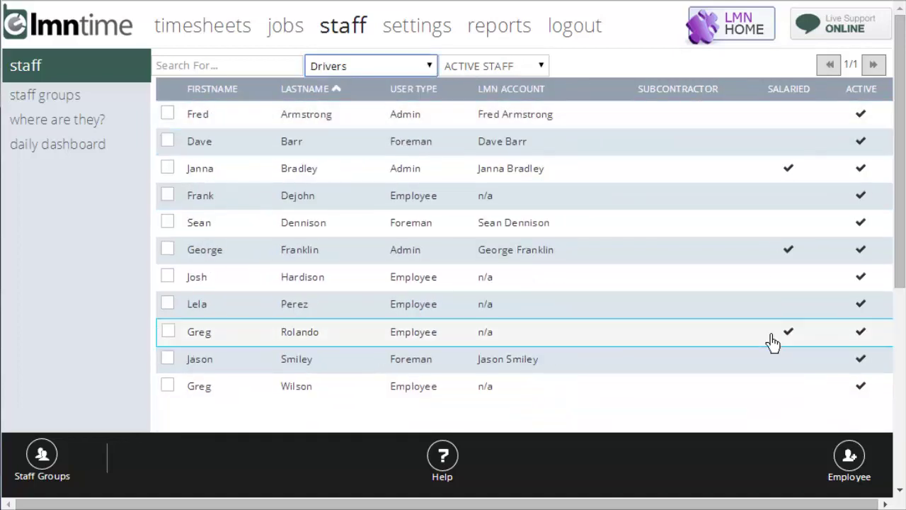